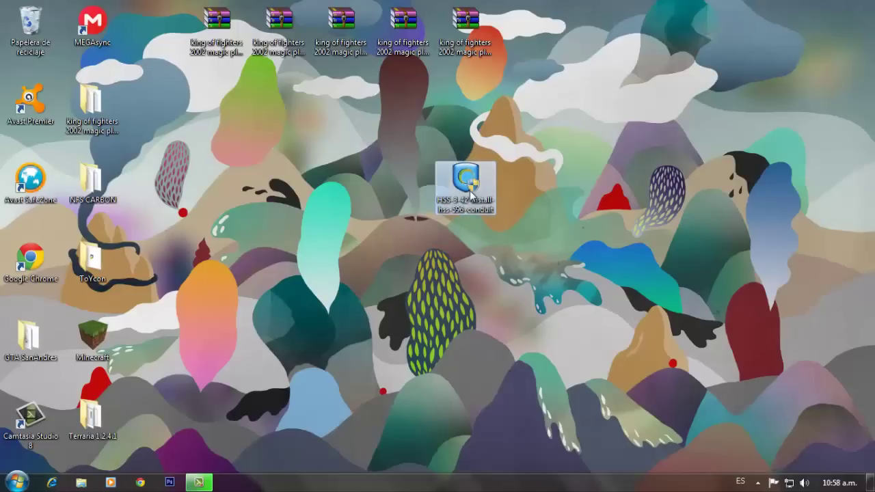
left_click_drag(469, 191, 410, 208)
left_click_drag(475, 245, 349, 147)
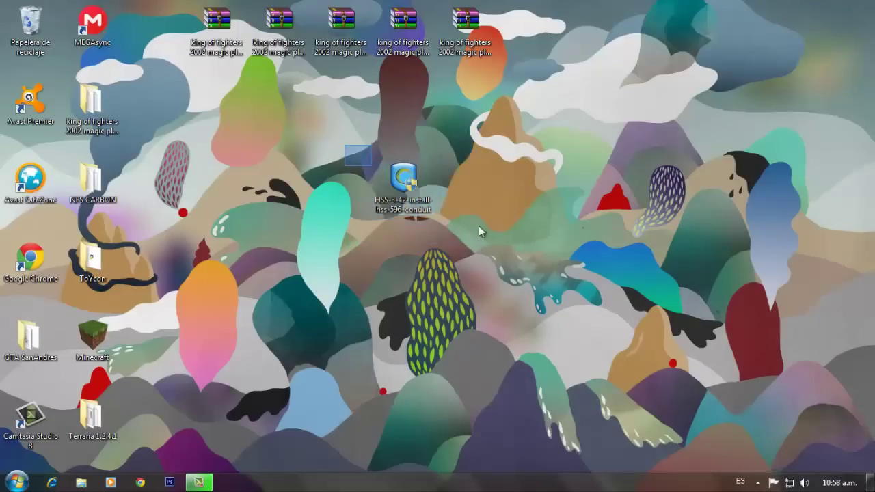
left_click_drag(479, 226, 345, 145)
mouse_move(397, 188)
left_mouse_down()
mouse_move(465, 210)
mouse_move(457, 189)
mouse_move(403, 204)
left_mouse_up()
left_click_drag(327, 143, 449, 236)
mouse_move(338, 135)
left_mouse_down()
mouse_move(450, 240)
mouse_move(457, 233)
mouse_move(357, 146)
mouse_move(472, 227)
mouse_move(455, 230)
mouse_move(339, 134)
mouse_move(452, 221)
mouse_move(459, 240)
mouse_move(339, 142)
mouse_move(343, 151)
mouse_move(458, 231)
left_mouse_up()
left_click_drag(342, 134, 452, 236)
left_click_drag(425, 191, 467, 189)
mouse_move(418, 142)
left_mouse_down()
mouse_move(520, 234)
mouse_move(477, 212)
mouse_move(392, 218)
mouse_move(436, 197)
mouse_move(391, 196)
left_mouse_up()
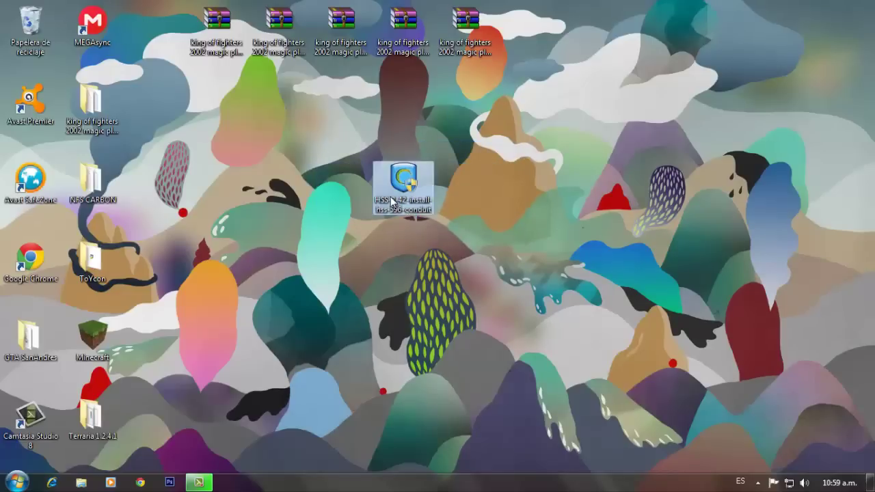
left_click_drag(452, 202, 479, 210)
mouse_move(404, 155)
left_mouse_down()
mouse_move(520, 223)
mouse_move(407, 149)
left_mouse_up()
left_click_drag(465, 183, 403, 188)
left_click_drag(353, 149, 452, 228)
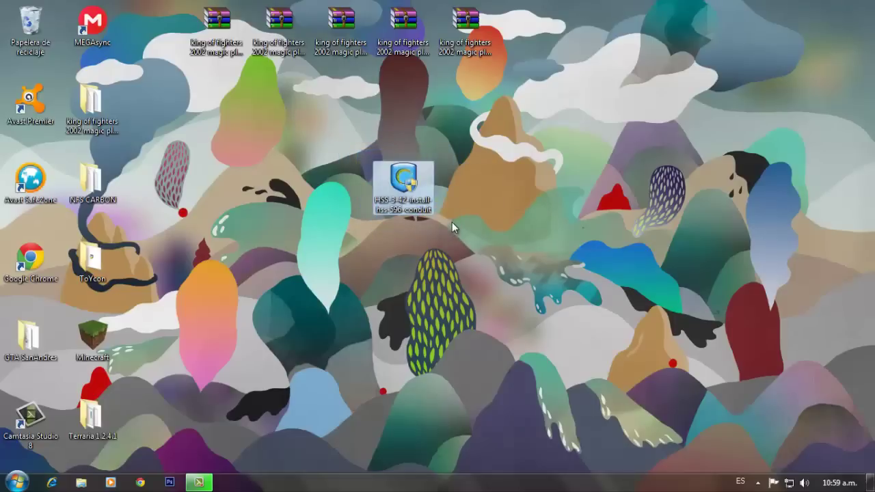
Move the HSS-3-42 installer icon into the free desktop spot between MEGAsync and the first king of fighters archive
left_click_drag(400, 190, 150, 36)
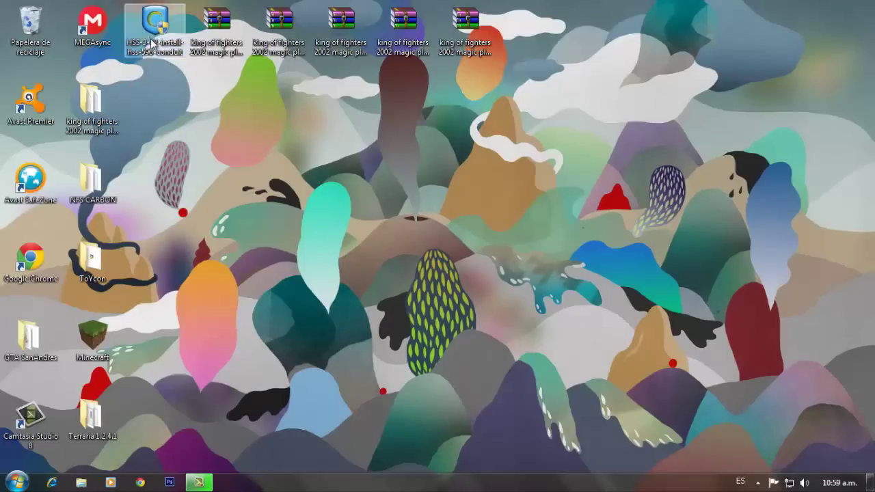
left_click(305, 193)
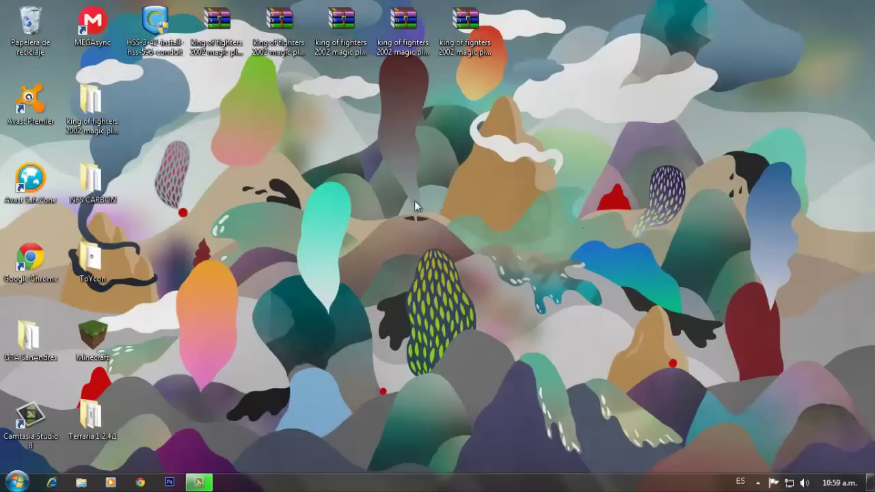
Open the Hotspot Shield control window from the hidden notification icons
left_click(757, 483)
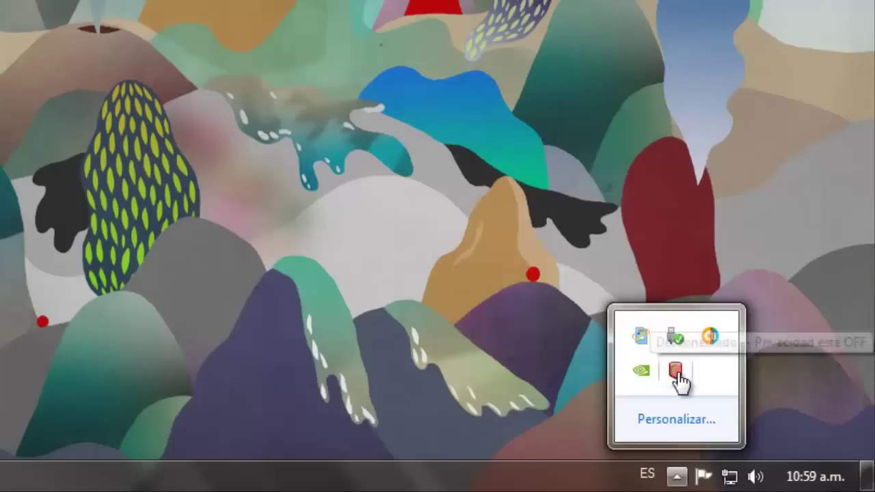
left_click(677, 371)
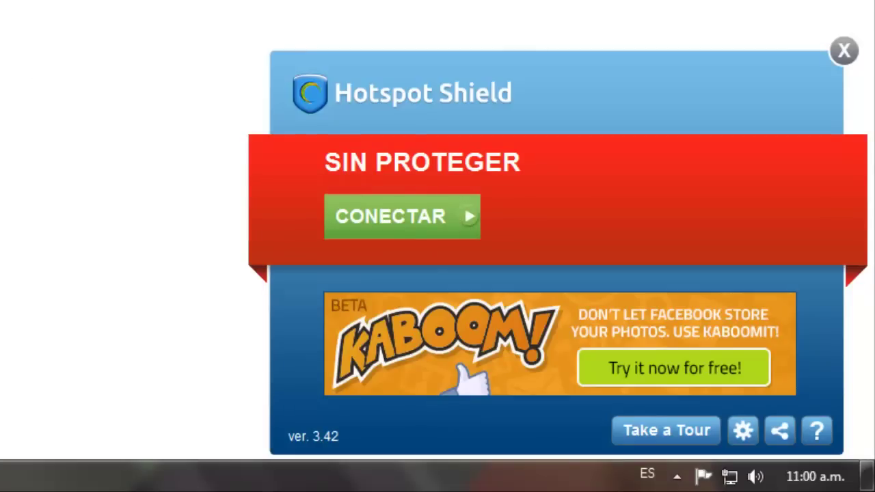
Review Hotspot Shield's network detection and language settings, then return to its main screen without applying changes
left_click(744, 436)
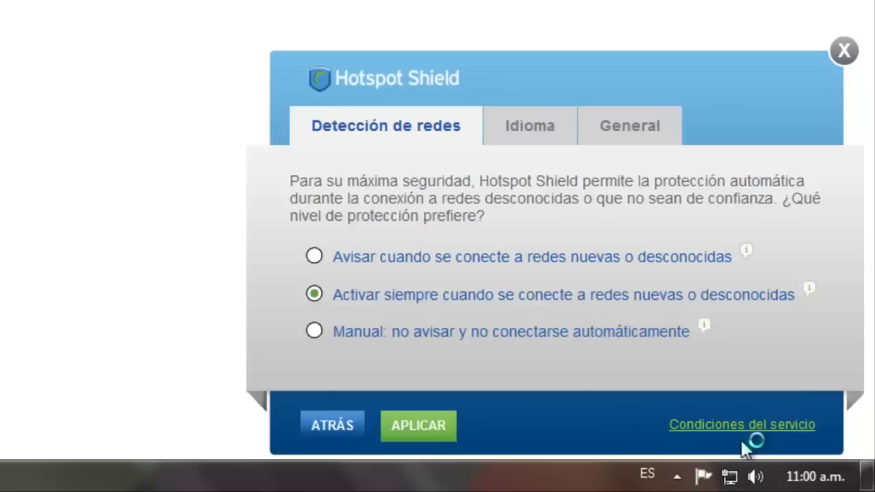
left_click(540, 135)
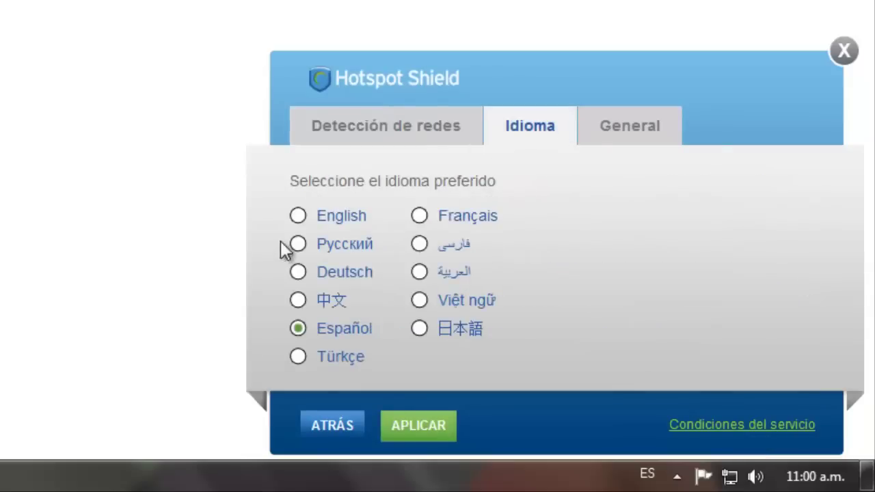
left_click(350, 431)
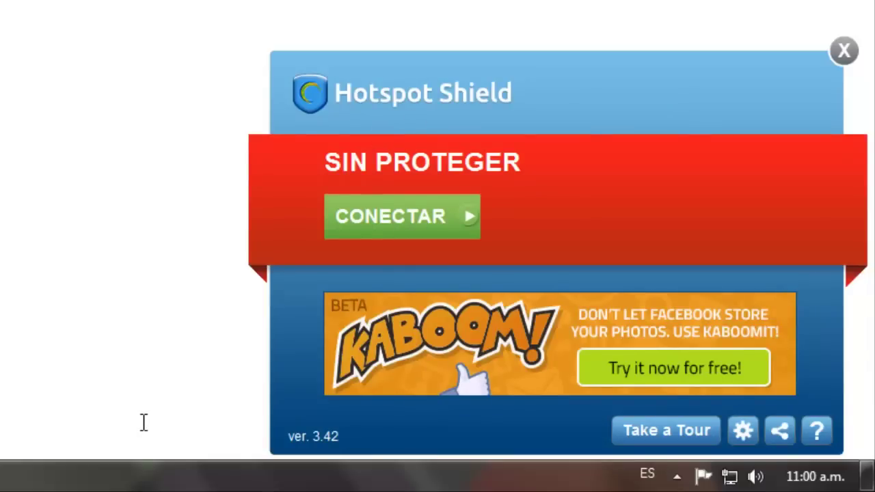
Force-close the blank window behind Hotspot Shield by ending its process in Task Manager
right_click(137, 479)
left_click(181, 418)
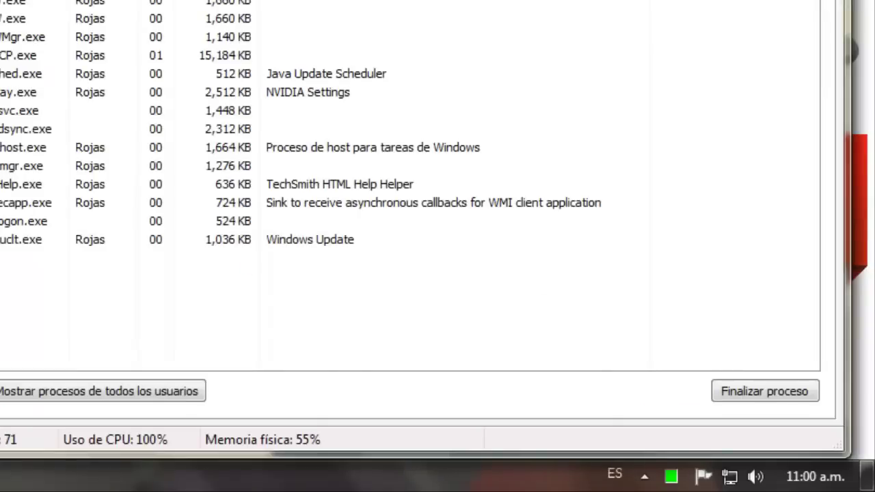
key("ctrl+shift+Tab")
right_click(195, 2)
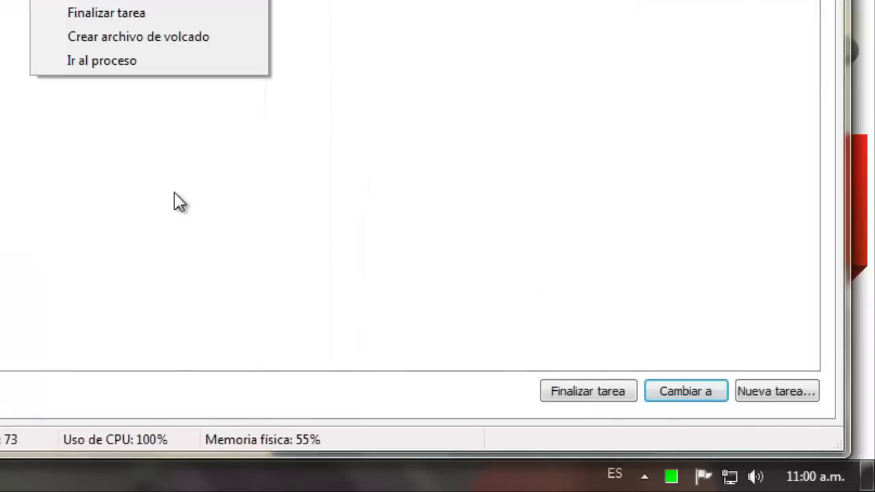
left_click(123, 61)
left_click(765, 391)
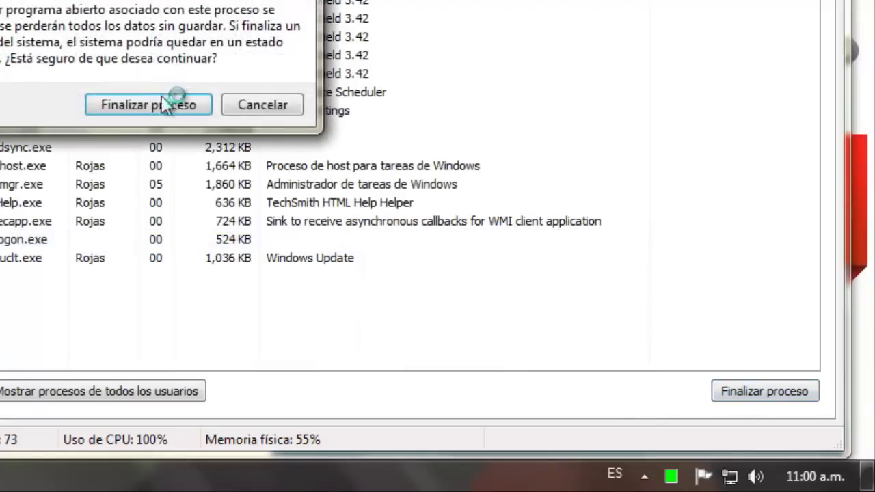
left_click(172, 102)
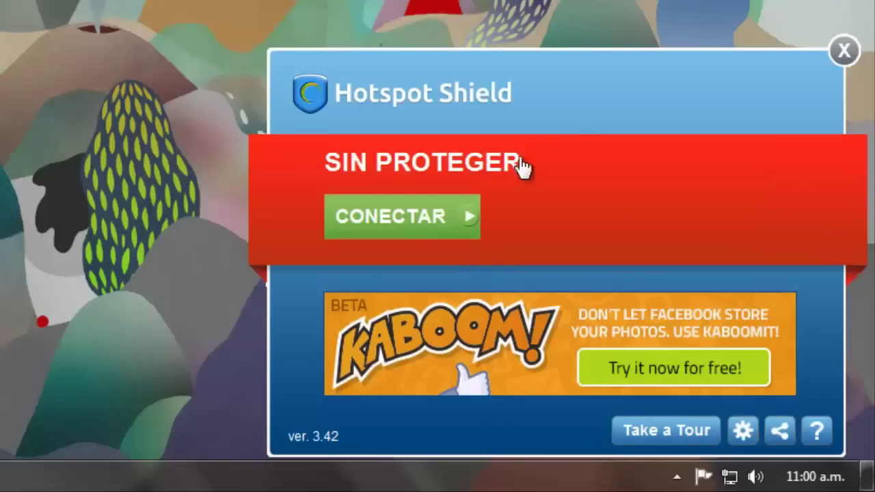
Connect Hotspot Shield and view the list of countries available for the connection, keeping United States
left_click(430, 220)
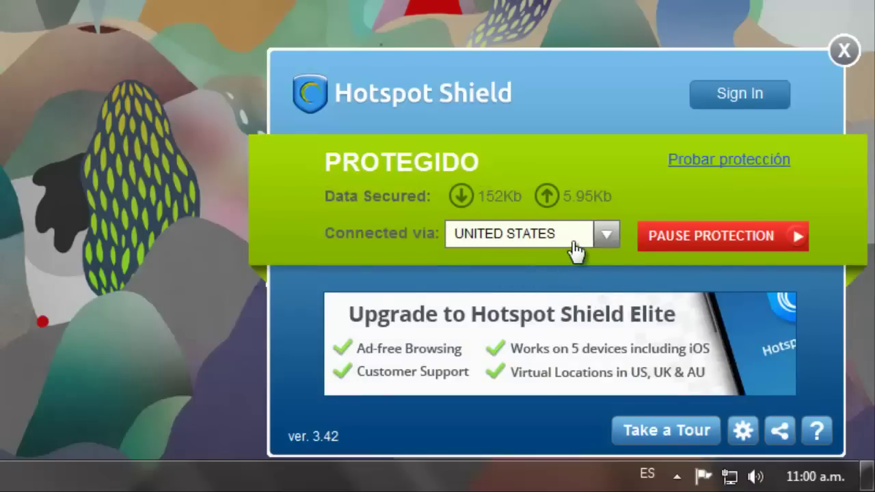
left_click(602, 234)
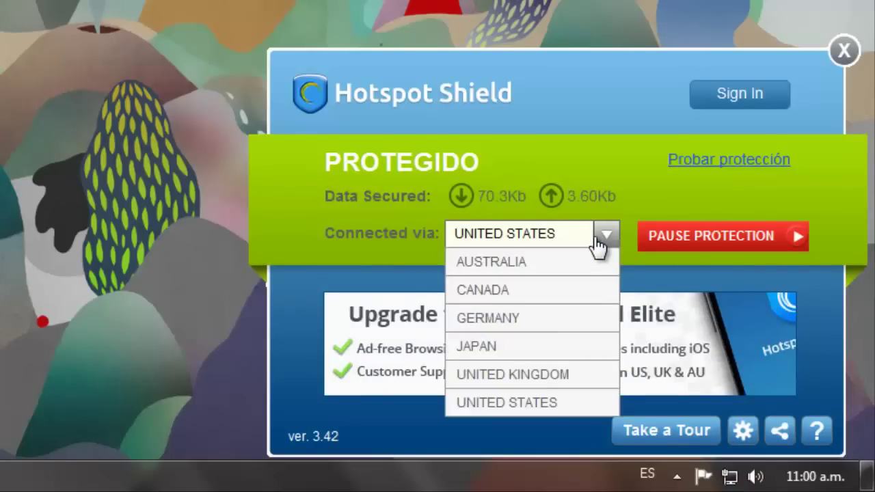
left_click(598, 238)
left_click(599, 238)
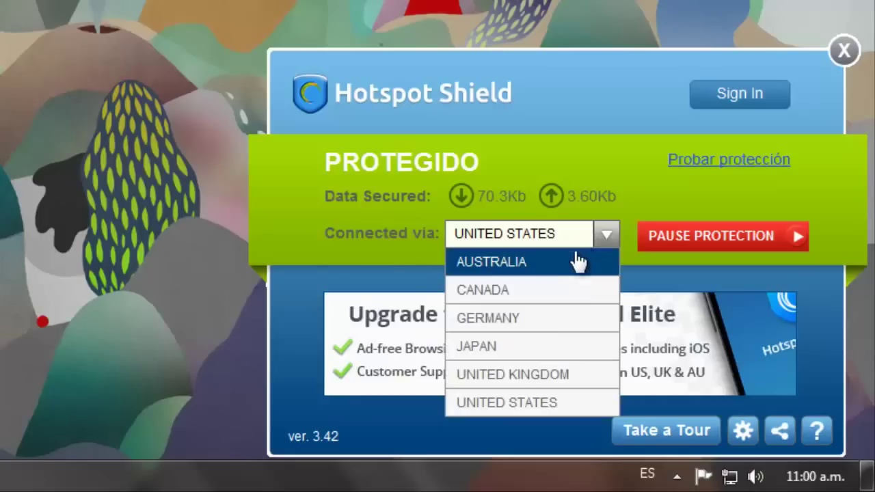
left_click(611, 236)
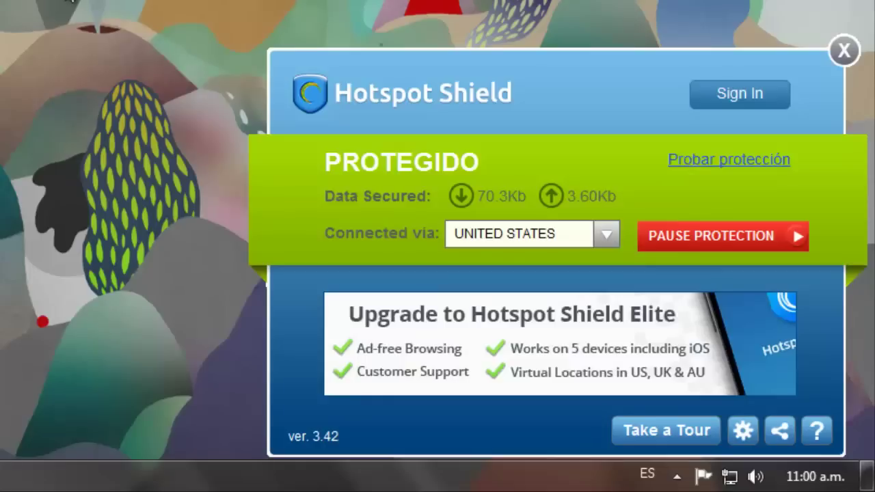
Close the browser window that is loading the Hotspot Shield landing page
left_click_drag(1, 2, 219, 196)
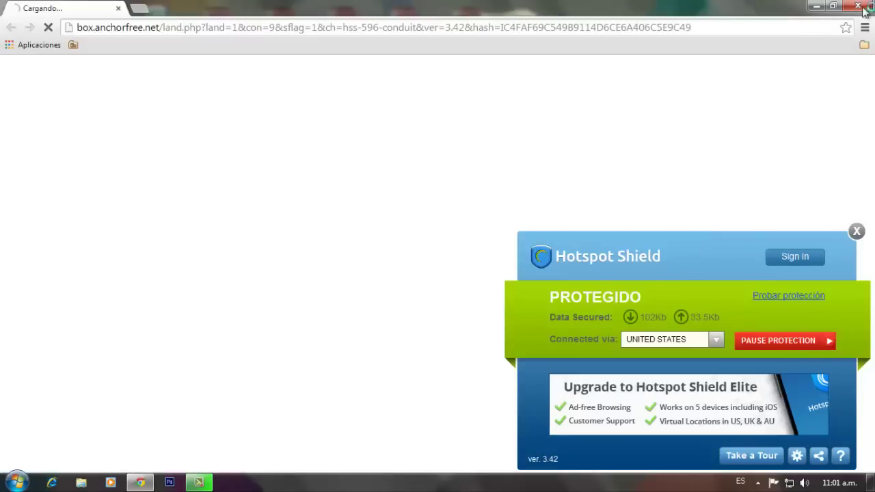
left_click(859, 6)
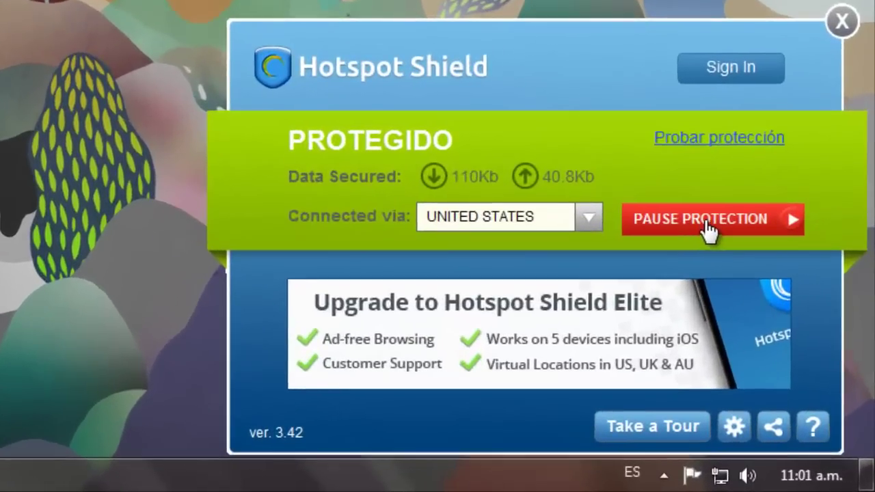
Pause Hotspot Shield protection with the option "Until I ask to resume" and close its control window
left_click(708, 236)
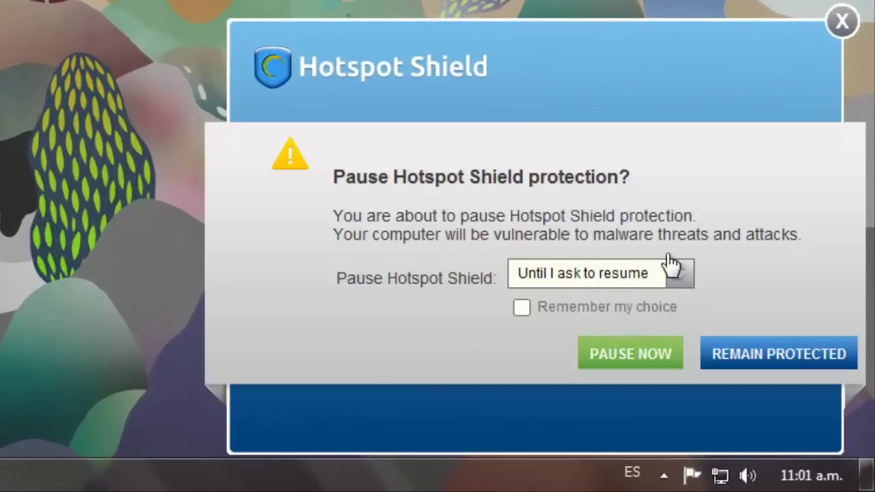
left_click(609, 289)
left_click(568, 362)
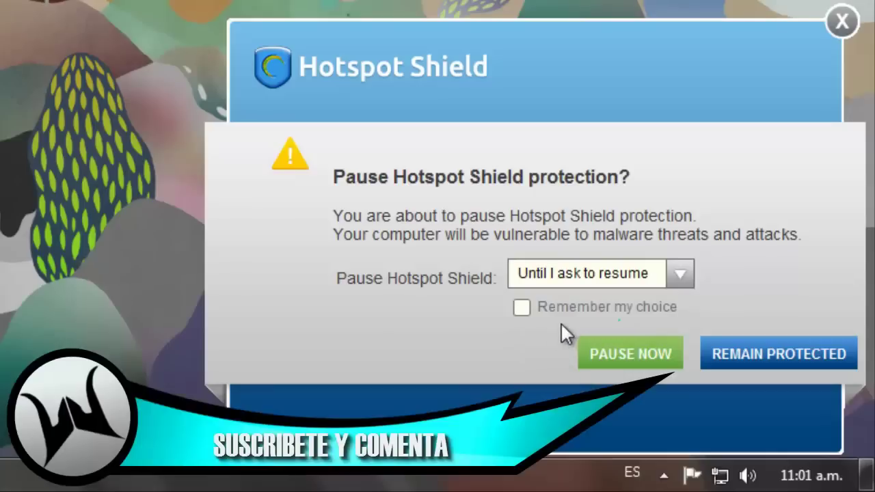
left_click(625, 359)
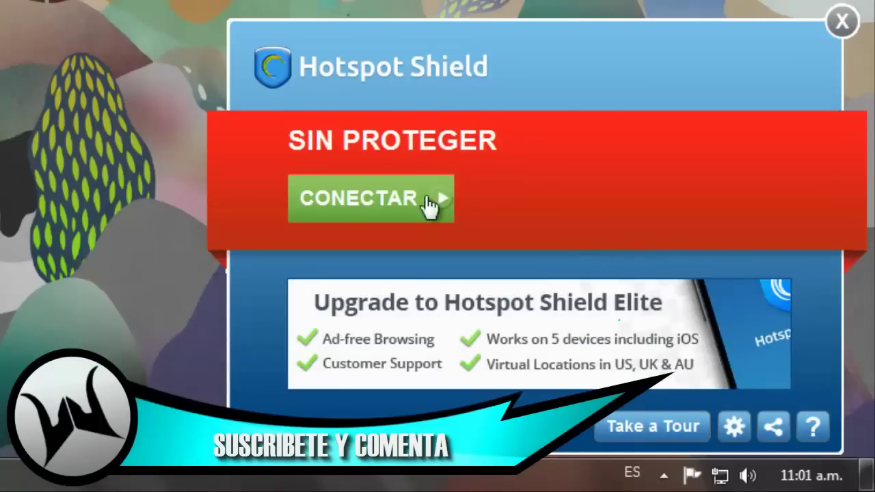
left_click(843, 23)
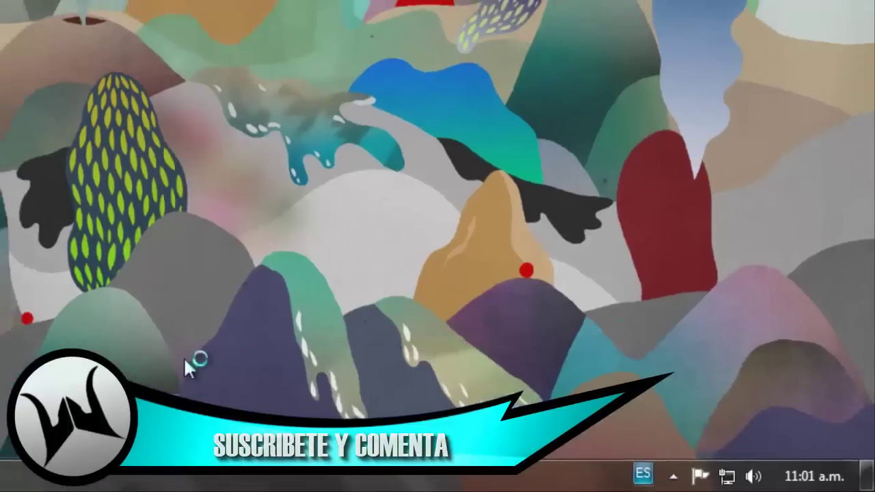